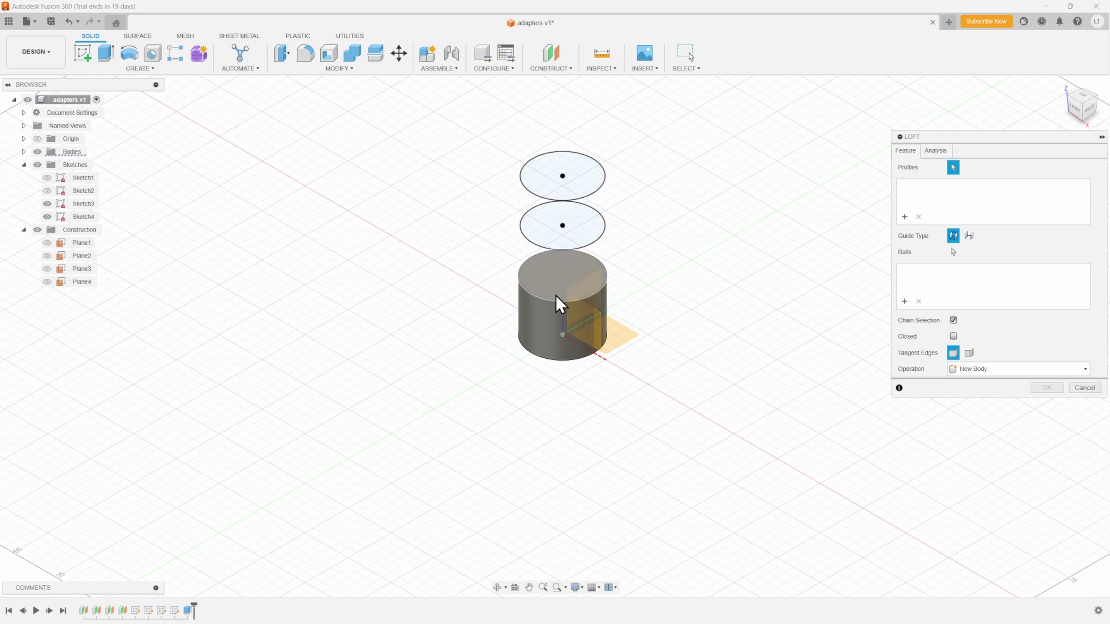
Loft from the cylinder's top face to the lower circle above it, joining the result to the body
click(552, 290)
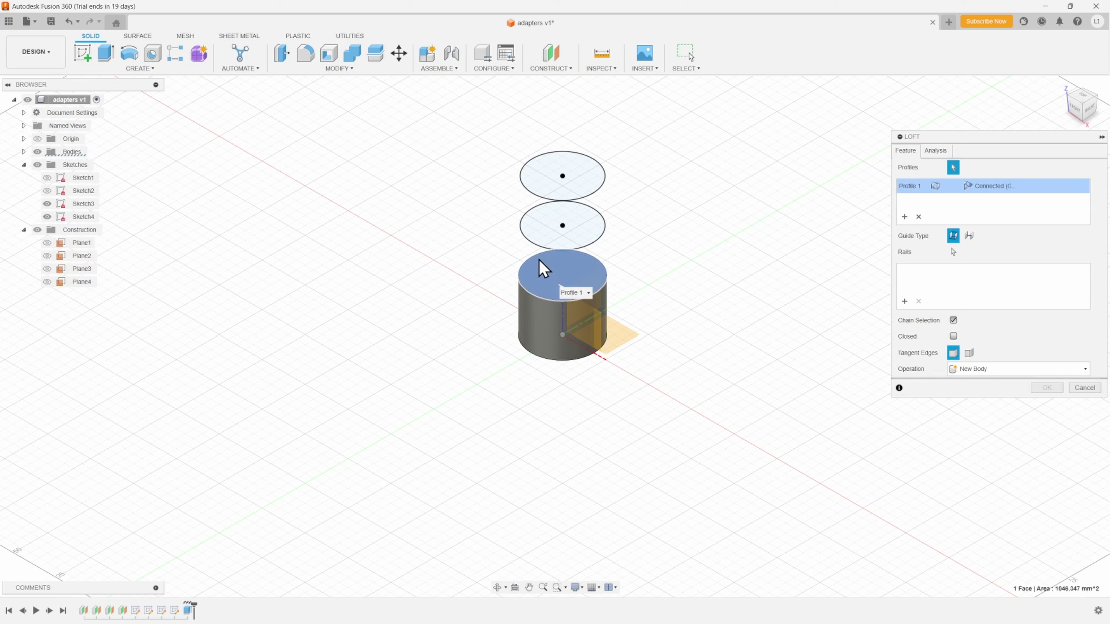
click(546, 238)
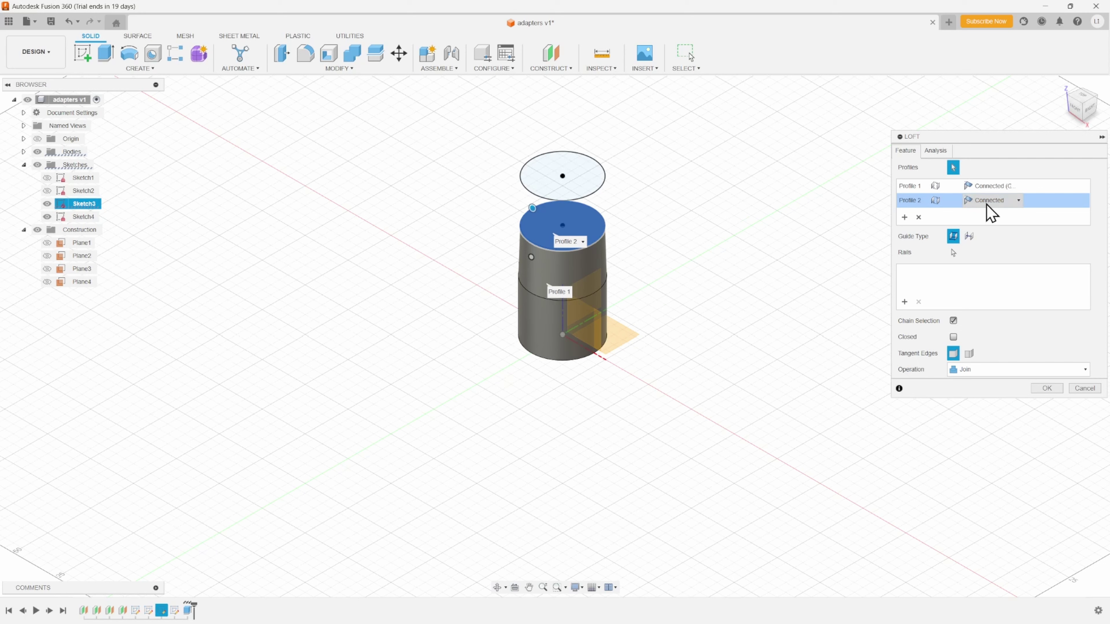
click(1047, 389)
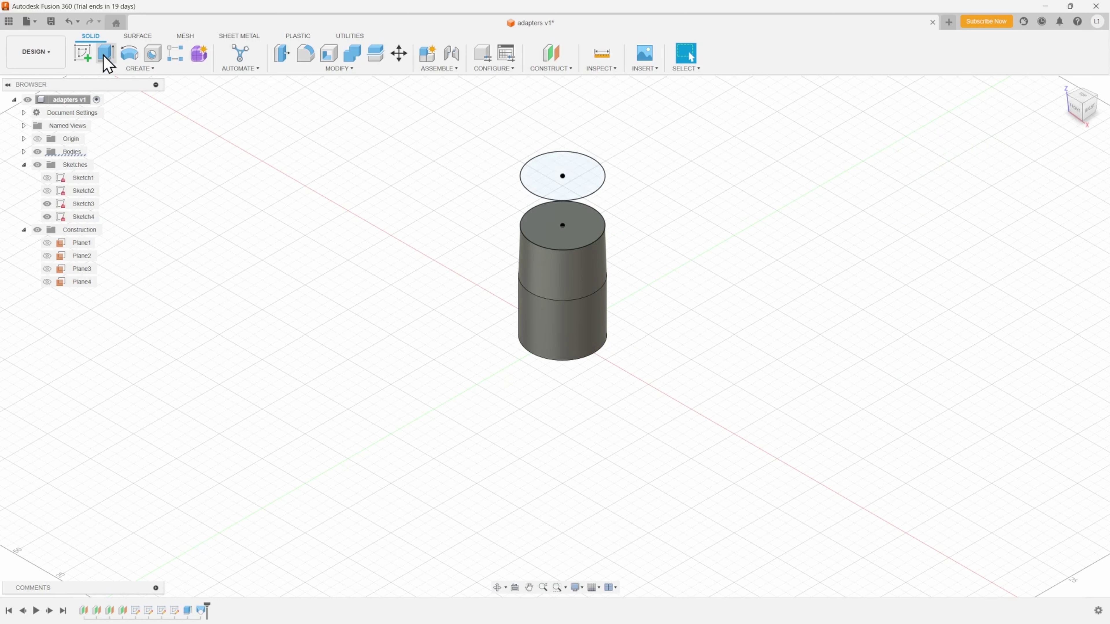
Extrude the circle on the loft's top face up to the upper circle's centre point using To Object, with the Join operation
click(107, 63)
click(549, 232)
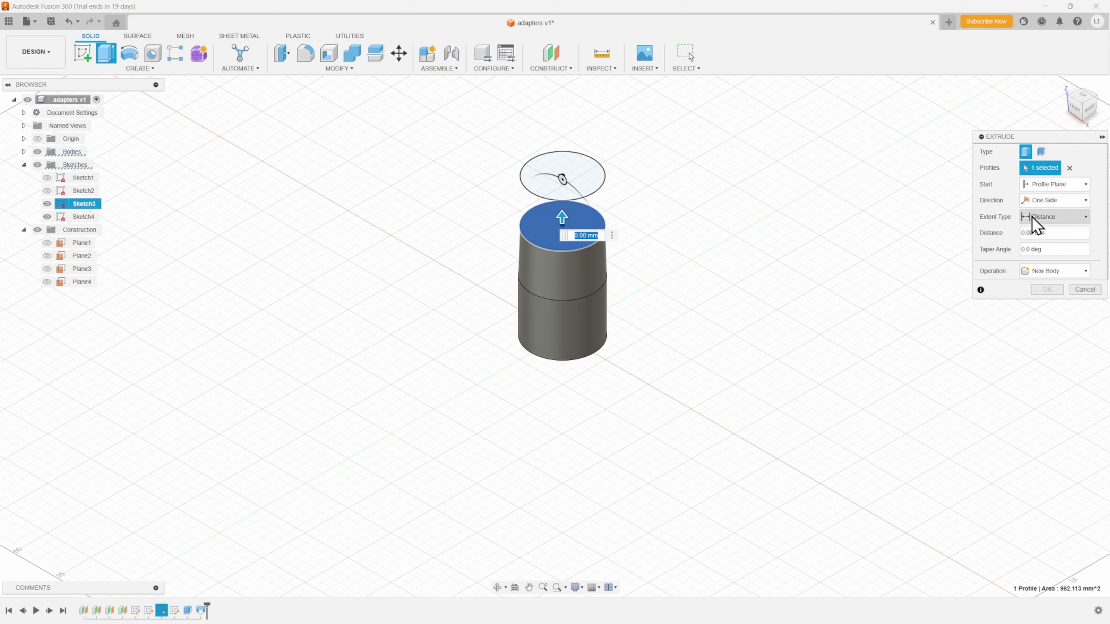
click(1049, 218)
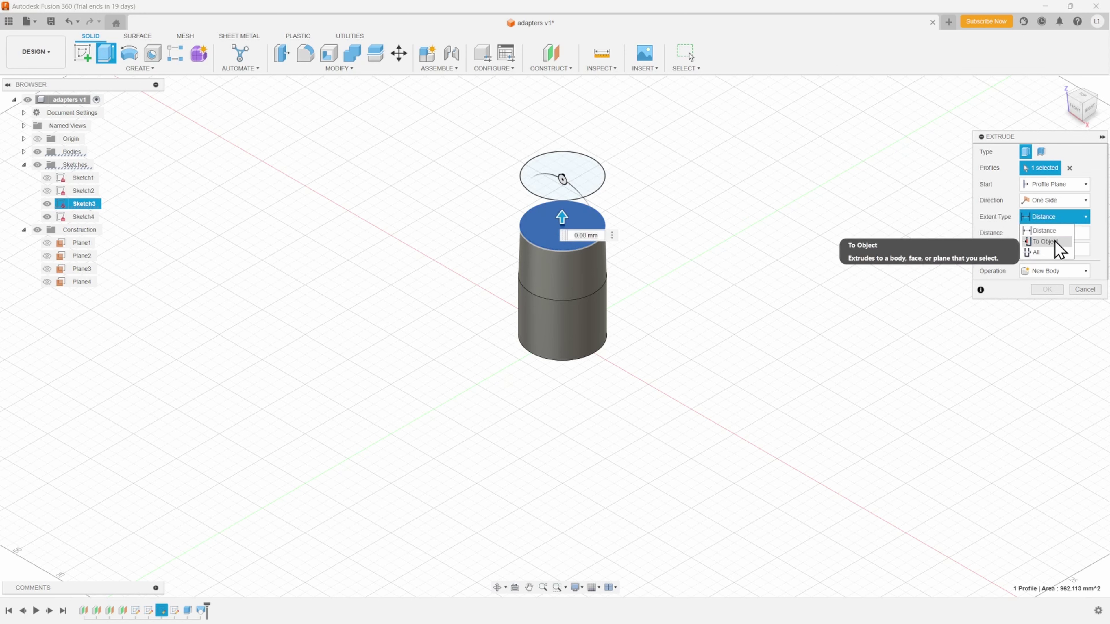
click(1047, 241)
click(1054, 287)
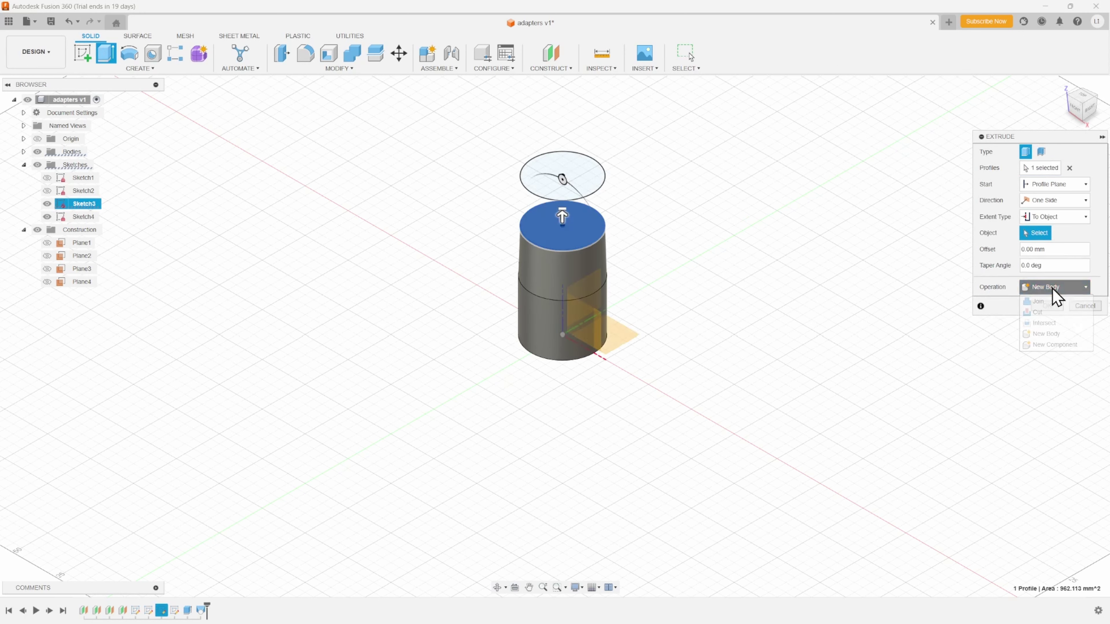
click(1053, 306)
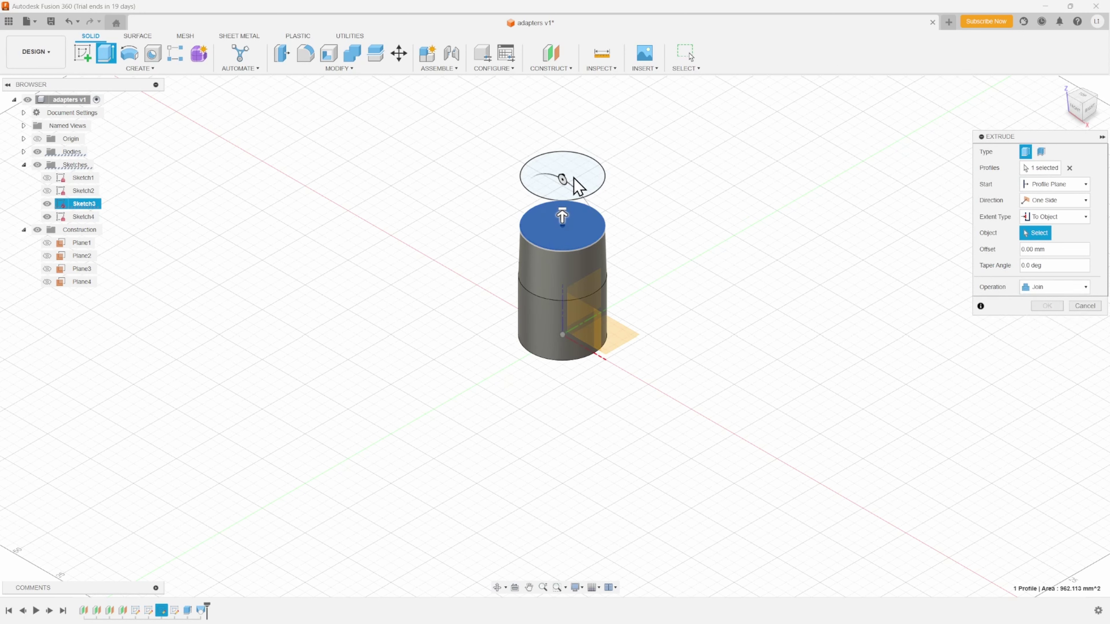
click(563, 179)
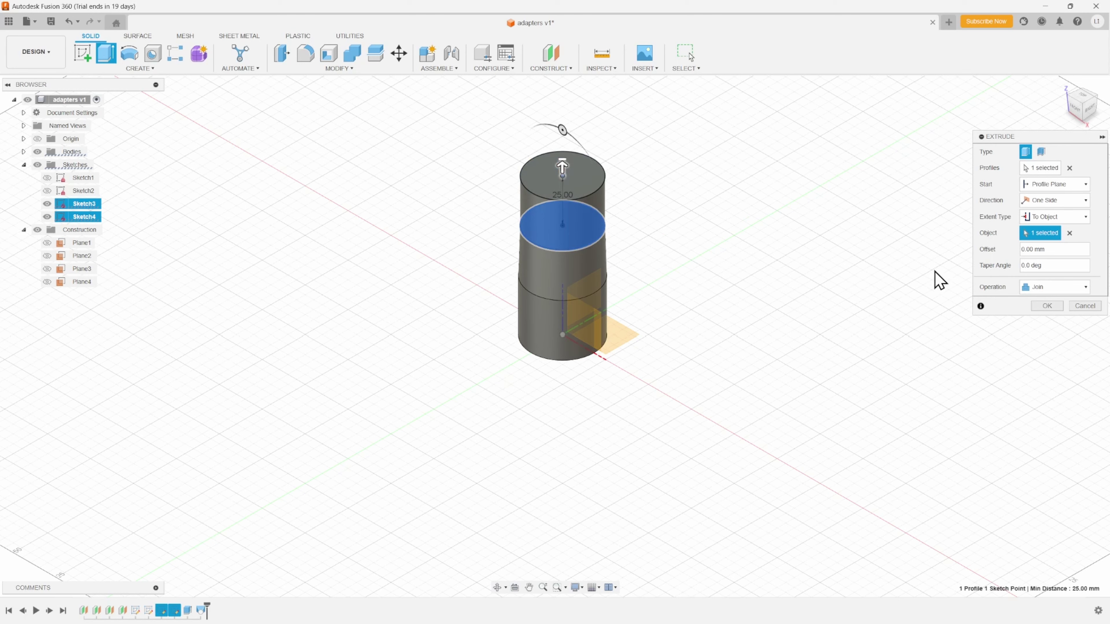
click(1047, 306)
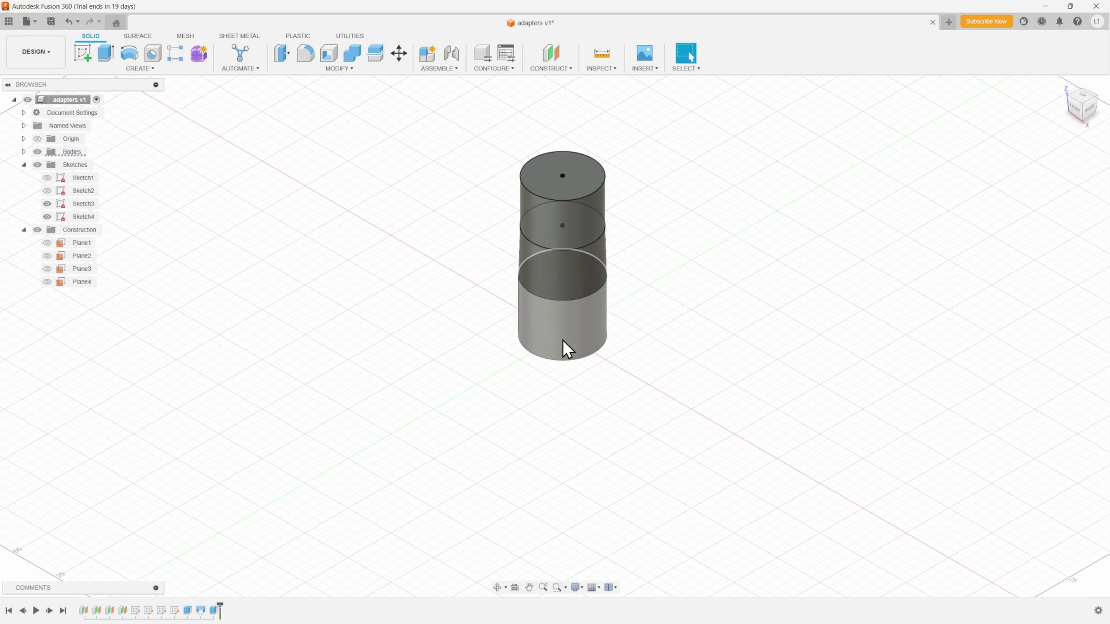
Hide the visible sketches and shell the body inward by wall_thickness, removing its top face
click(48, 217)
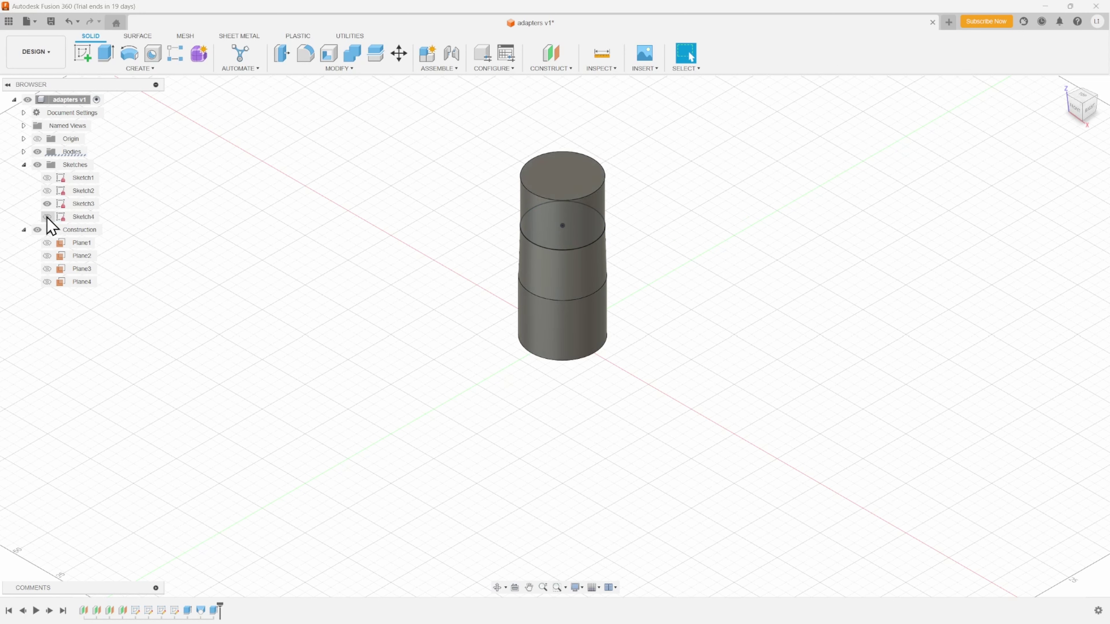
click(24, 164)
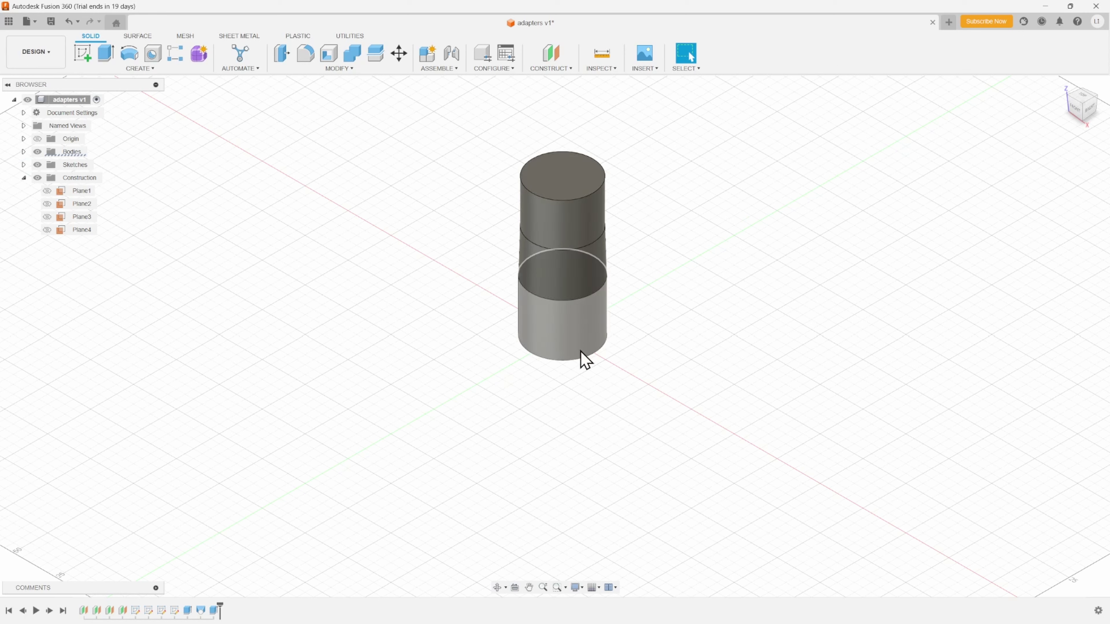
click(334, 53)
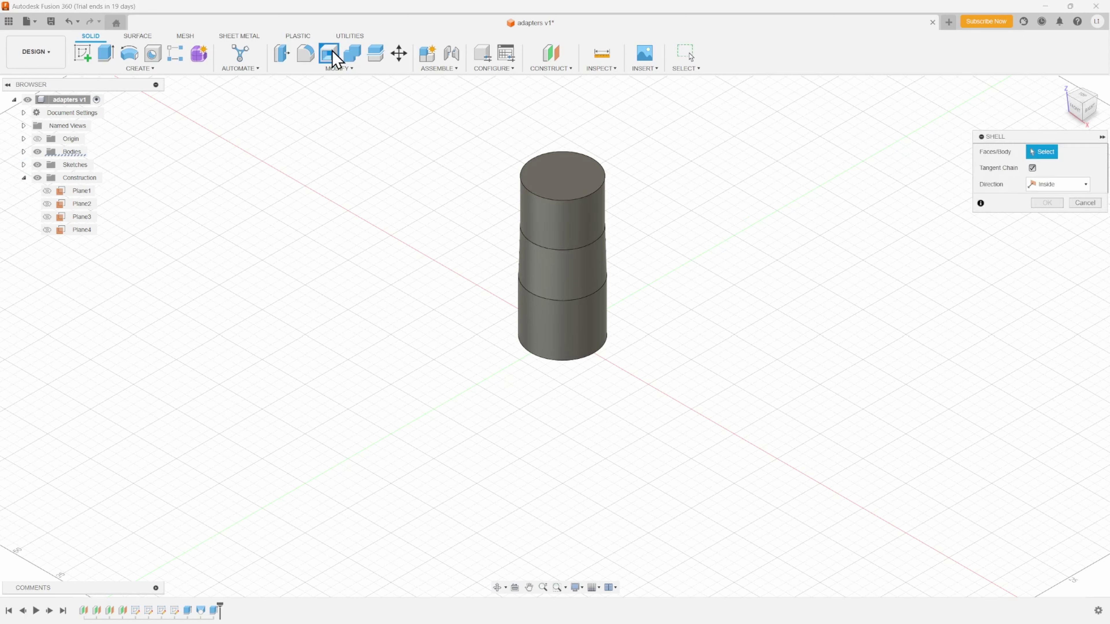
click(559, 183)
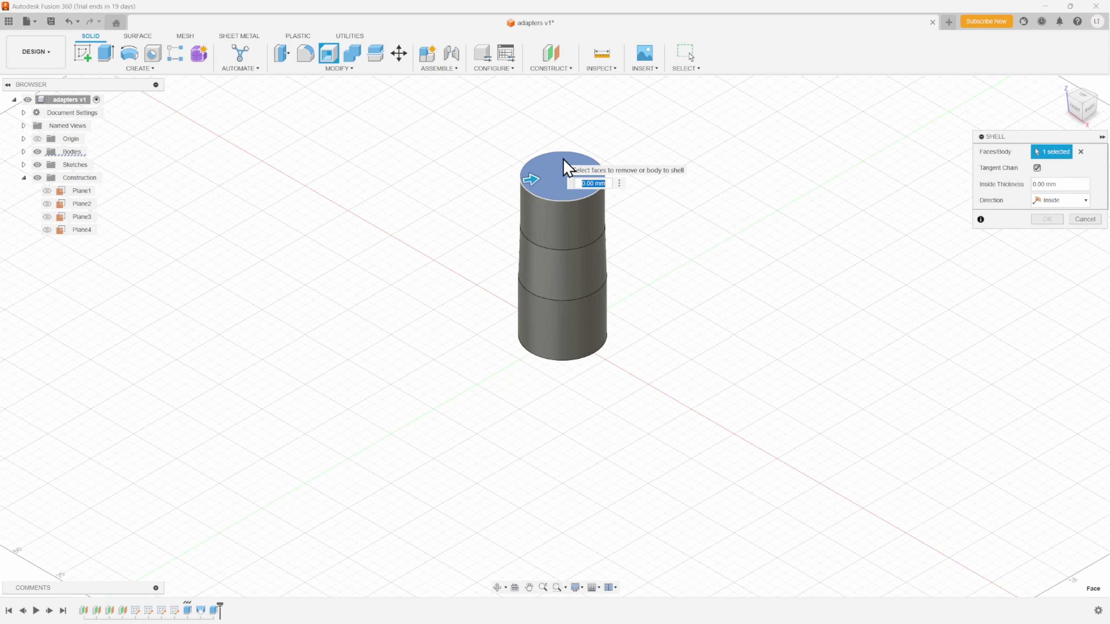
text(wa)
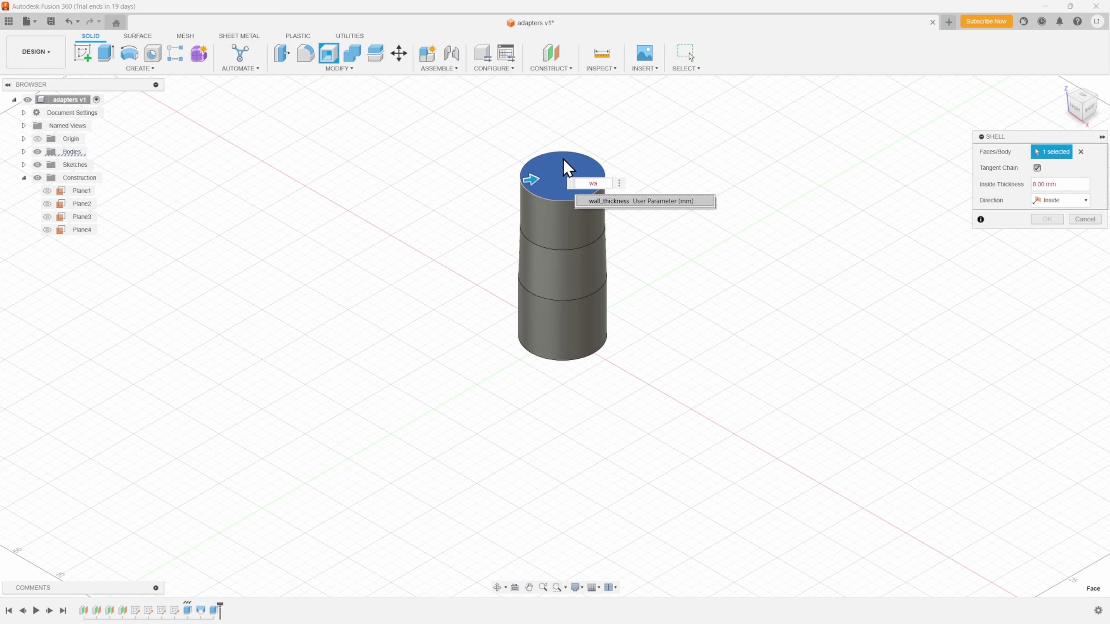
key(Return)
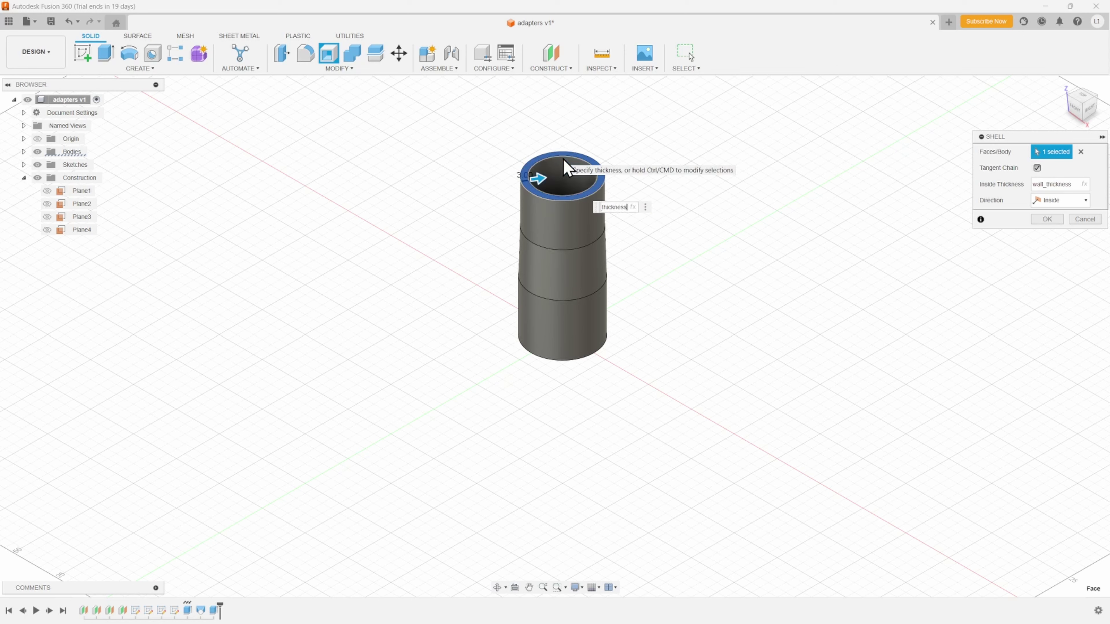
click(1047, 219)
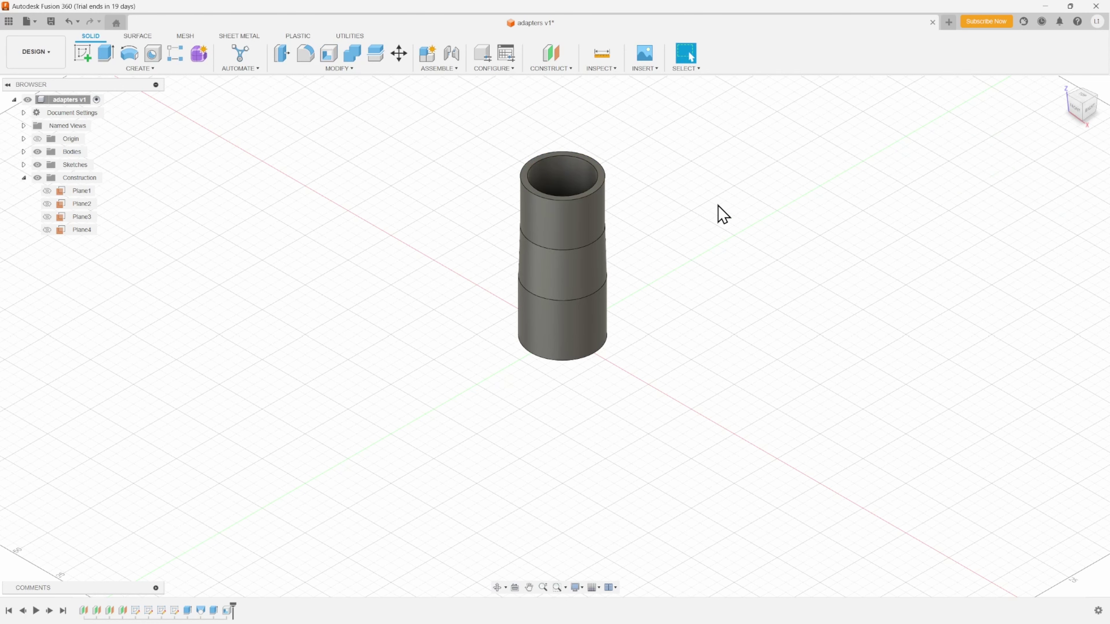
Create a sketch on the closed bottom face and offset its circular edge inward by -wall_thickness
mouse_move(1076, 104)
mouse_down()
mouse_move(1076, 183)
mouse_move(1073, 112)
mouse_up()
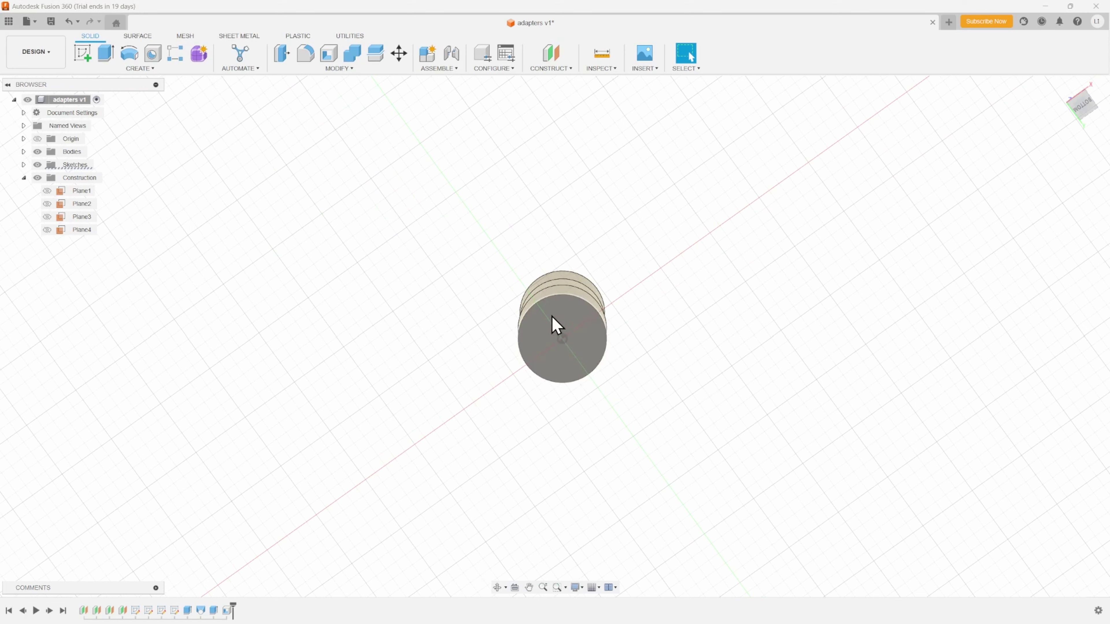
click(550, 301)
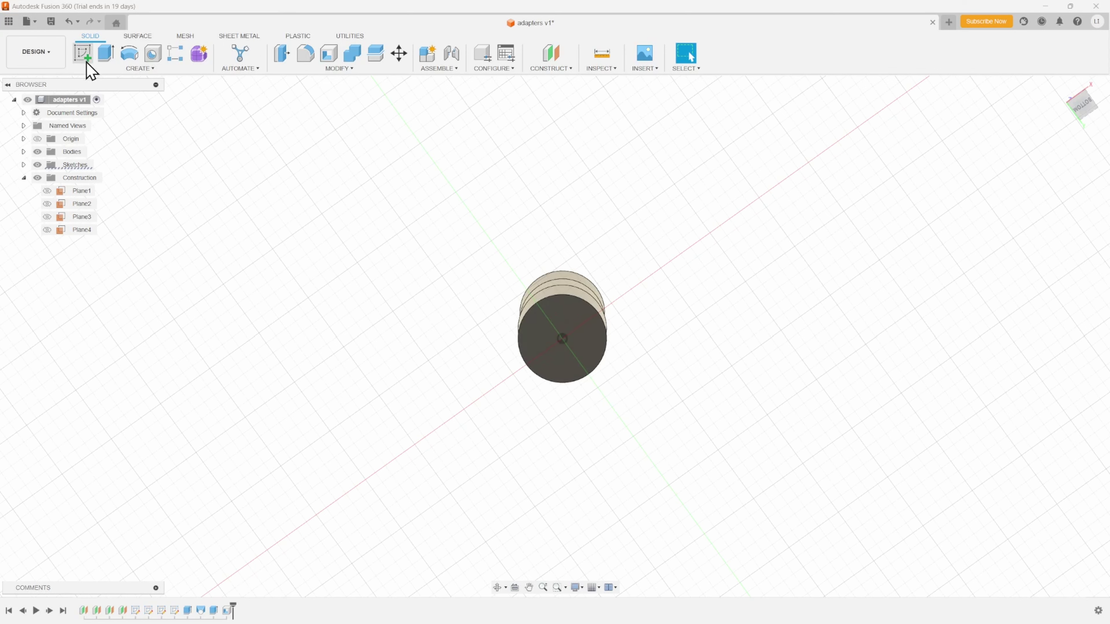
right_click(552, 320)
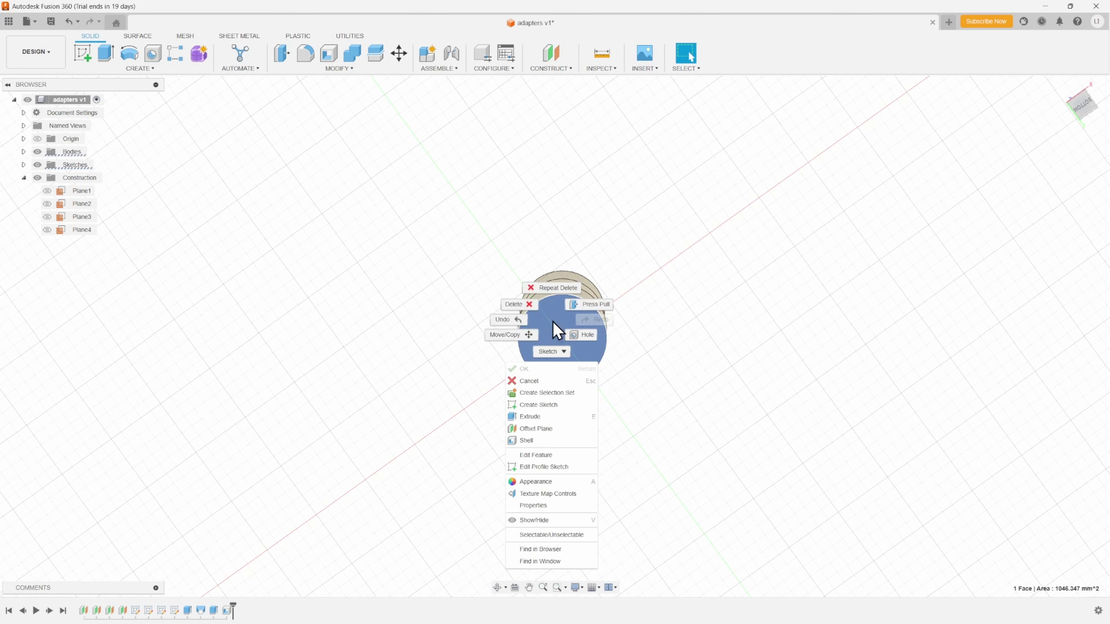
click(541, 405)
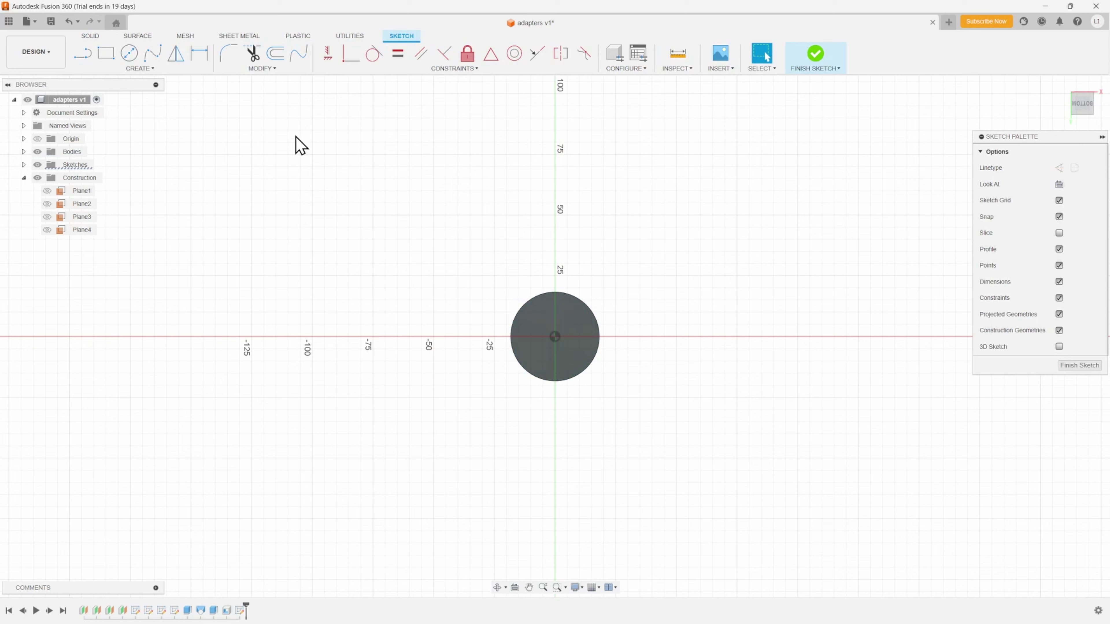
click(275, 57)
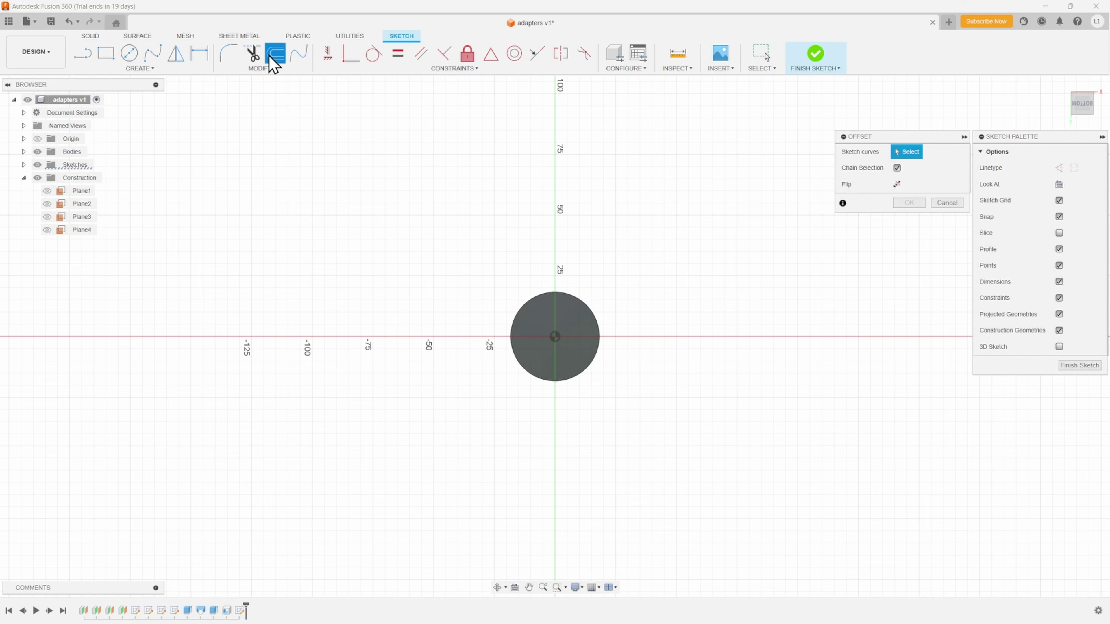
click(528, 303)
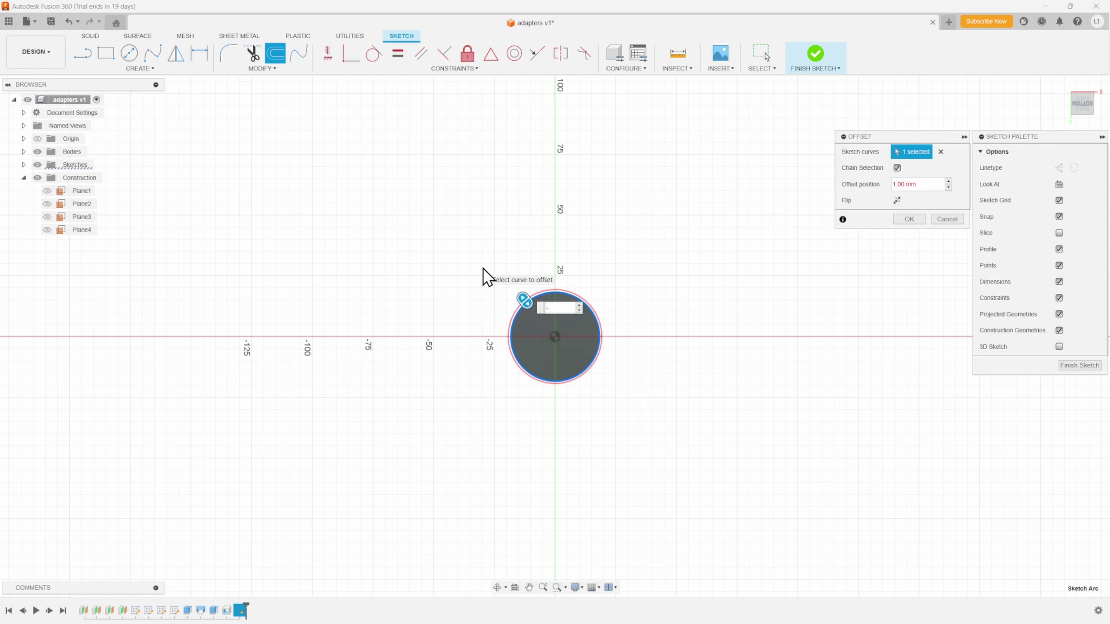
text(wa)
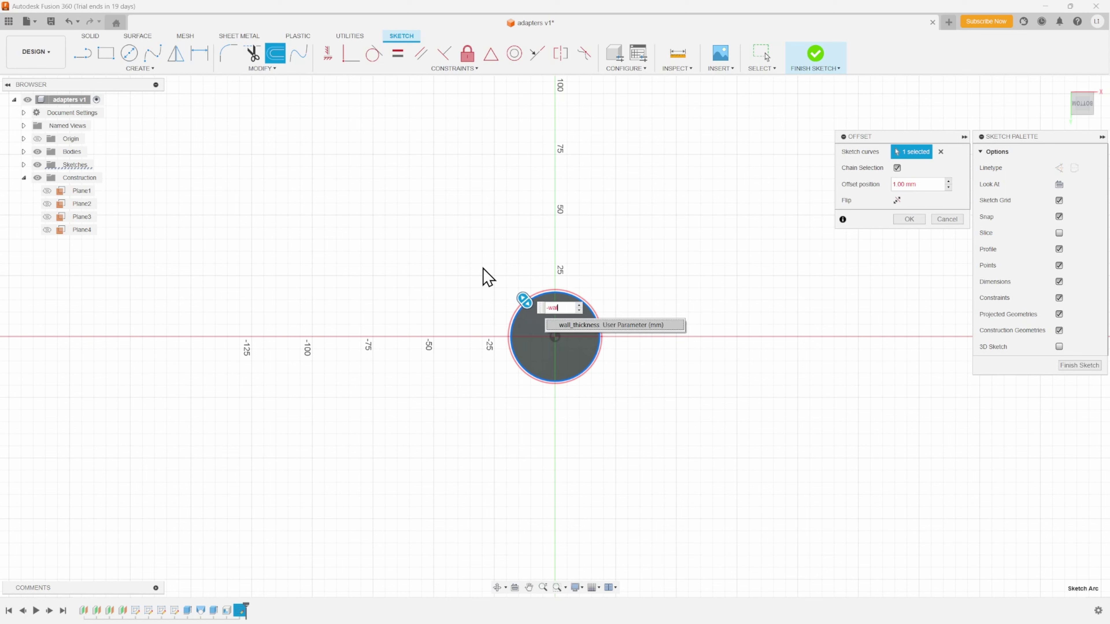
text(l)
key(Return)
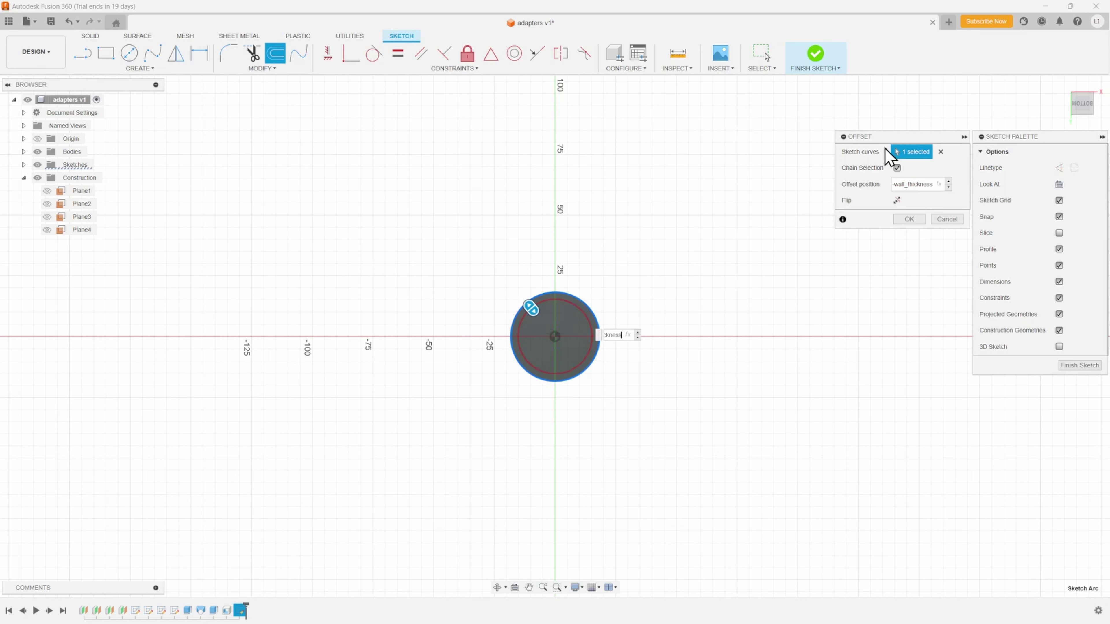
click(910, 220)
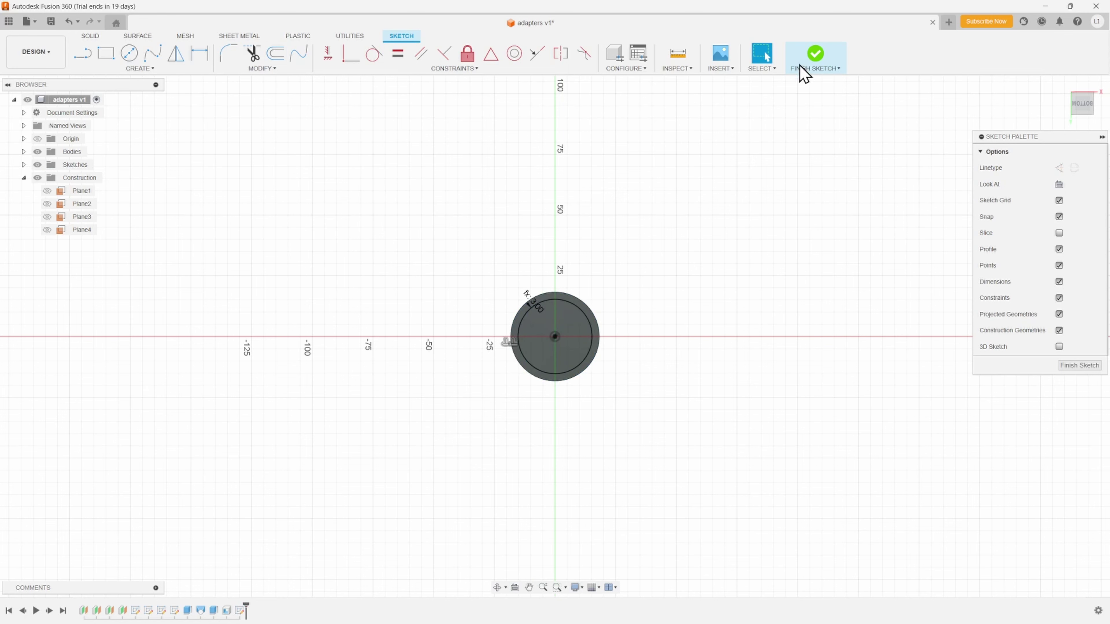
click(815, 61)
Cut the inner circle through the bottom face with an extrusion distance of -wall_thickness
click(105, 54)
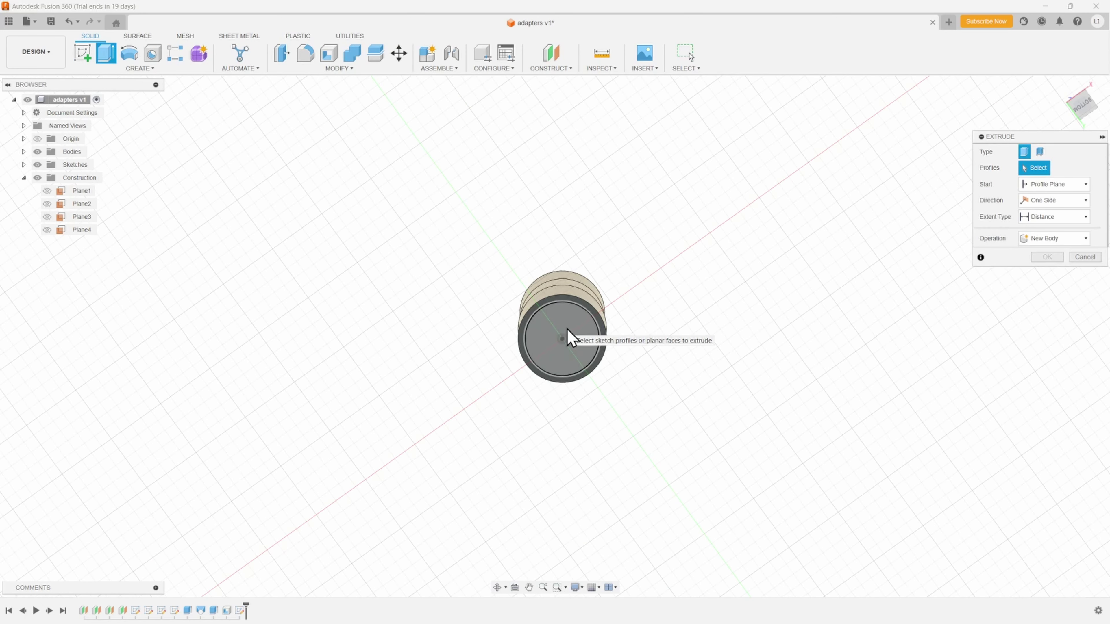
click(567, 339)
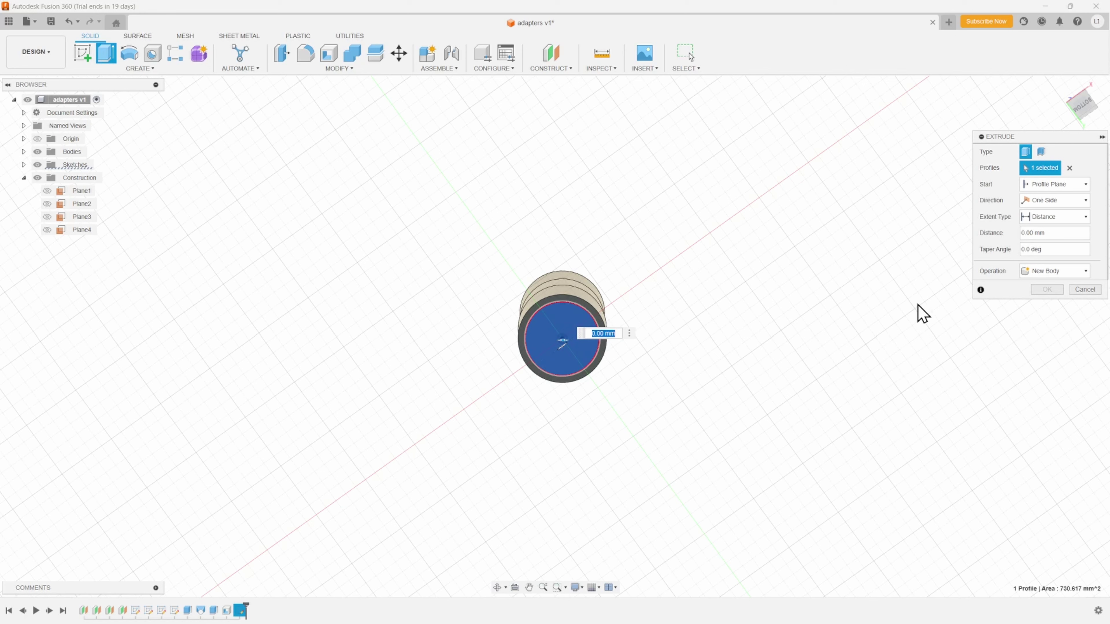
click(1053, 233)
text(-)
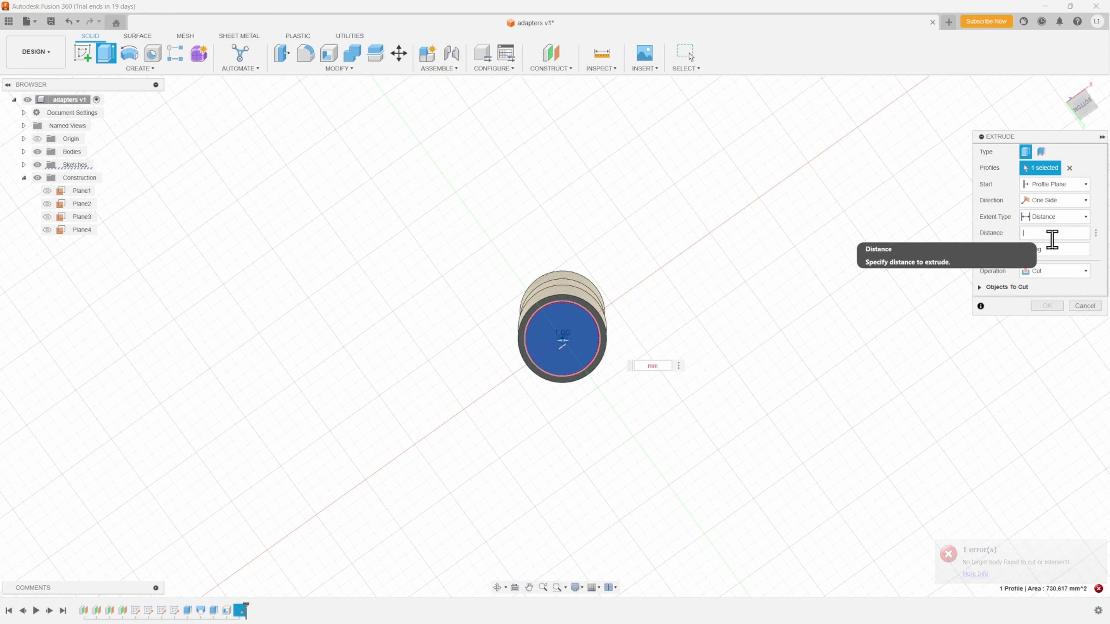
text(-wa)
click(1057, 249)
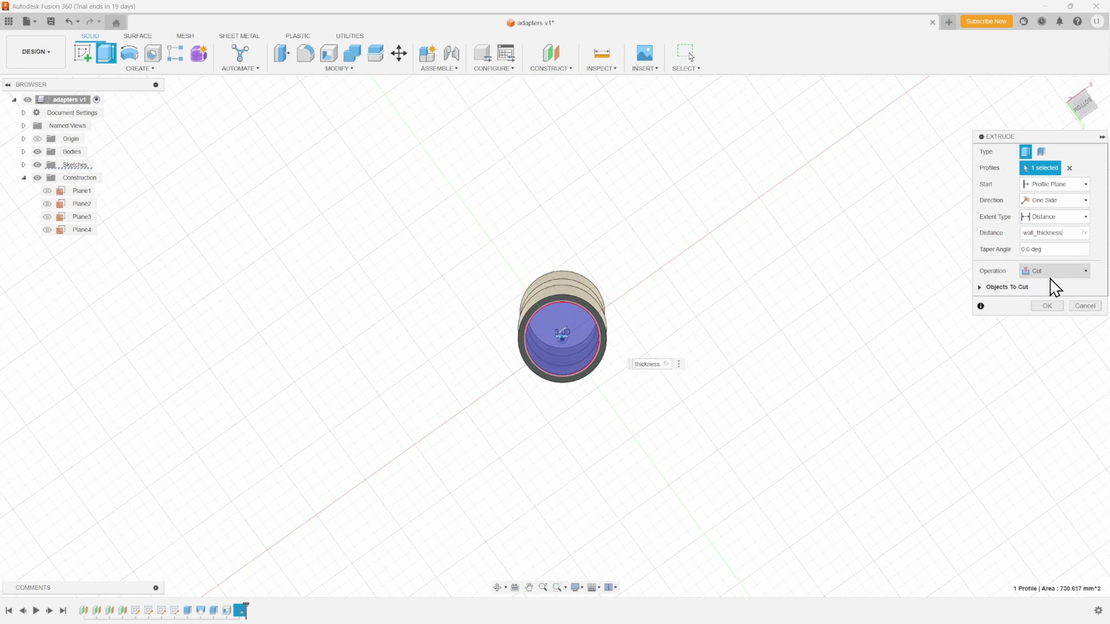
click(1047, 306)
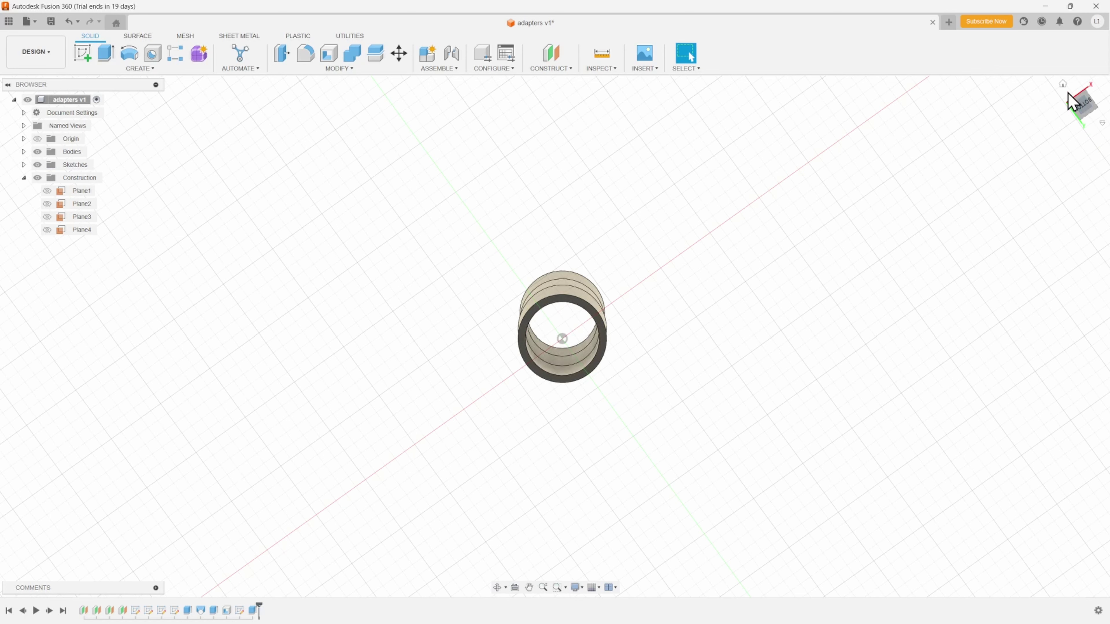
Set the expression of the large_side_dia user parameter to makita_planer_dia
click(1063, 84)
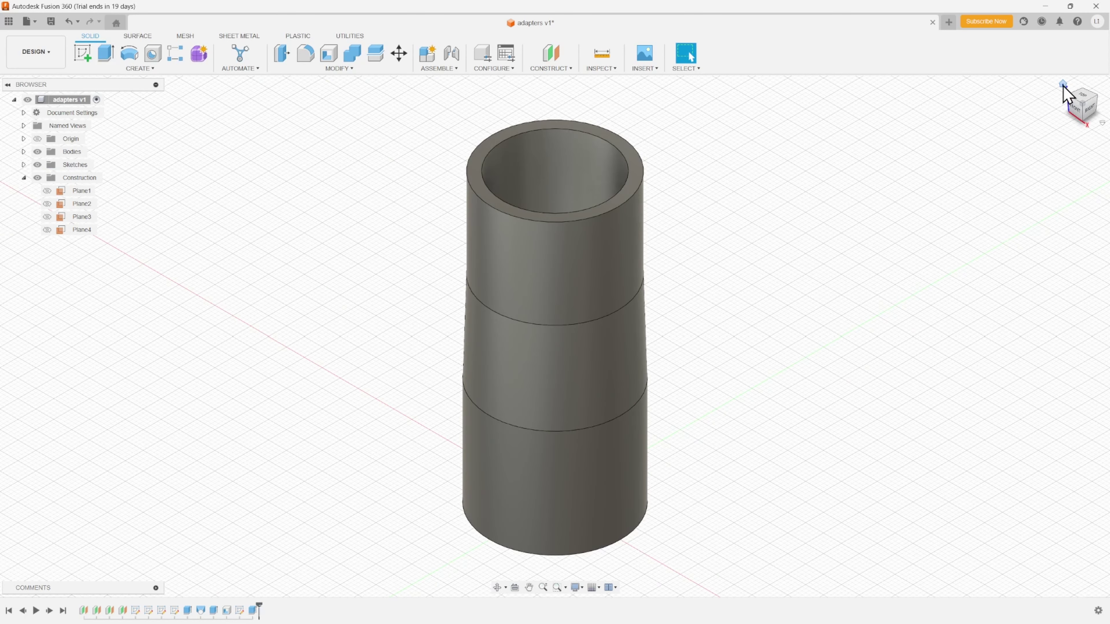
scroll(580, 310, down, 3)
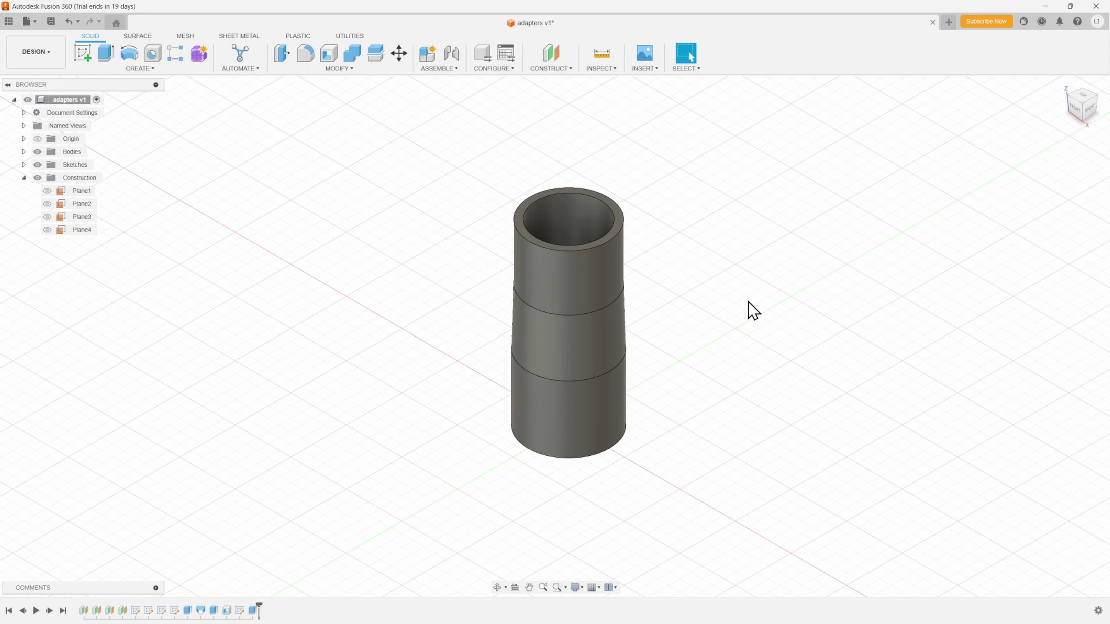
click(333, 68)
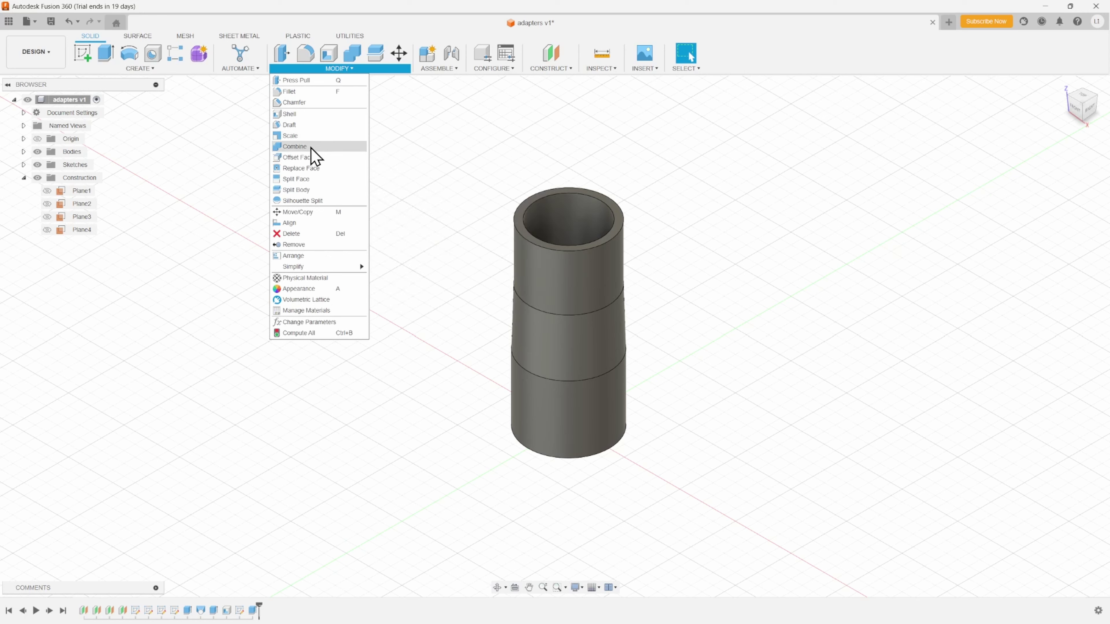
click(319, 322)
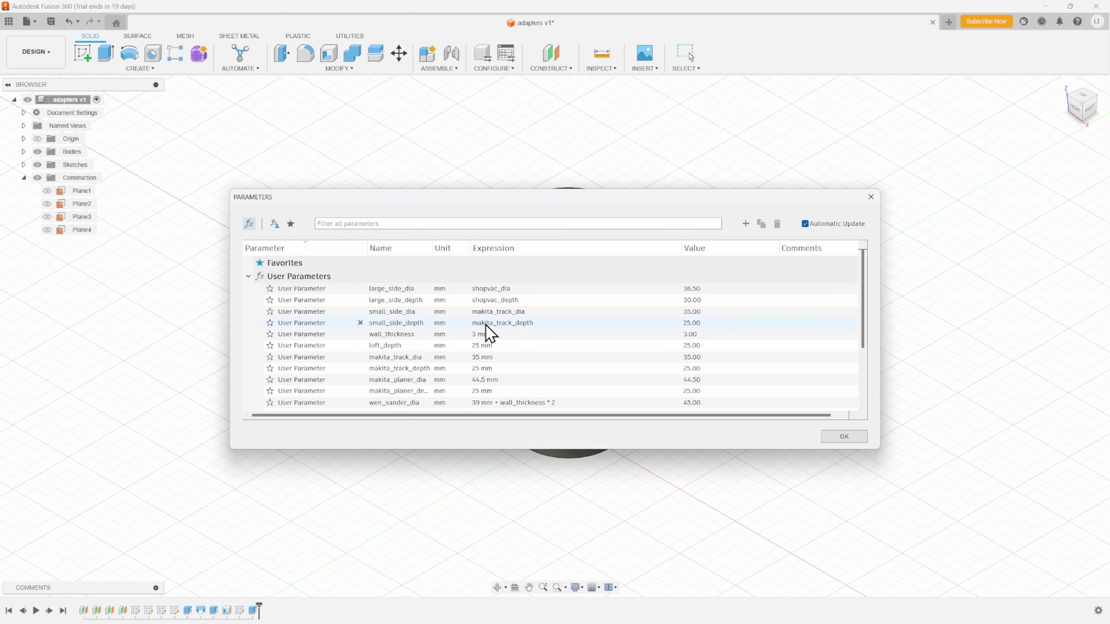
double_click(484, 289)
text(mak)
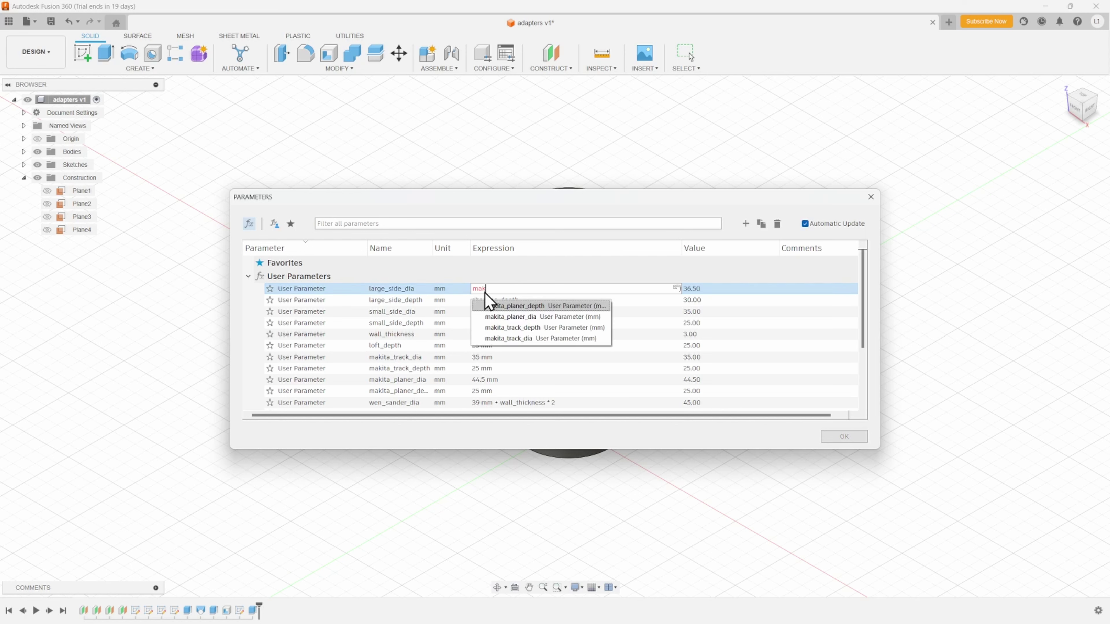
key(Down)
key(Return)
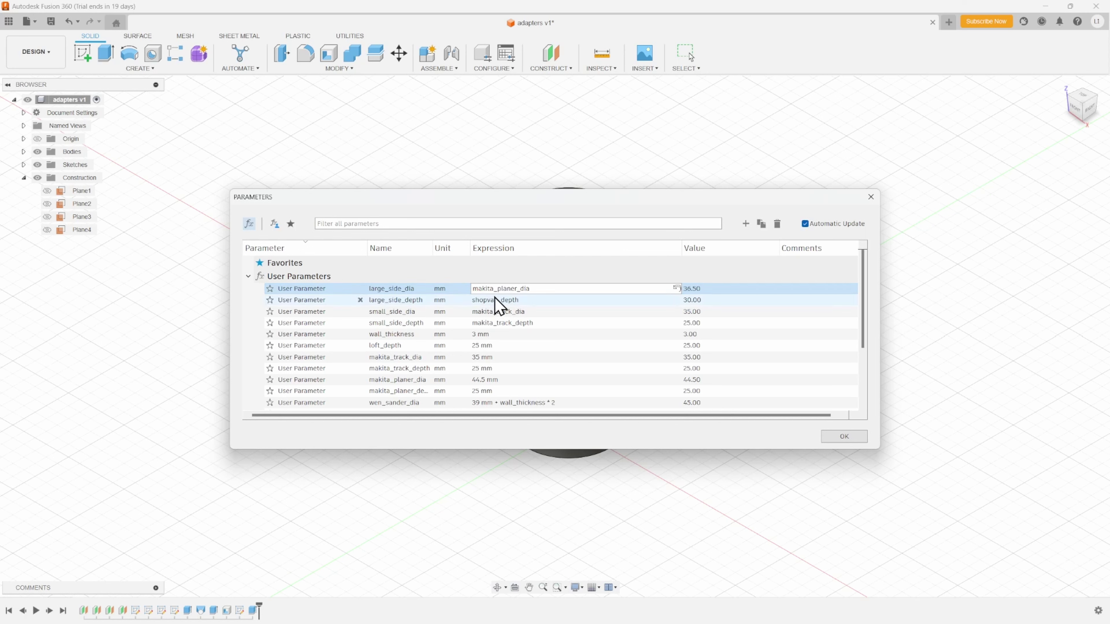
Set the expression of the large_side_depth user parameter to makita_planer_depth
click(493, 300)
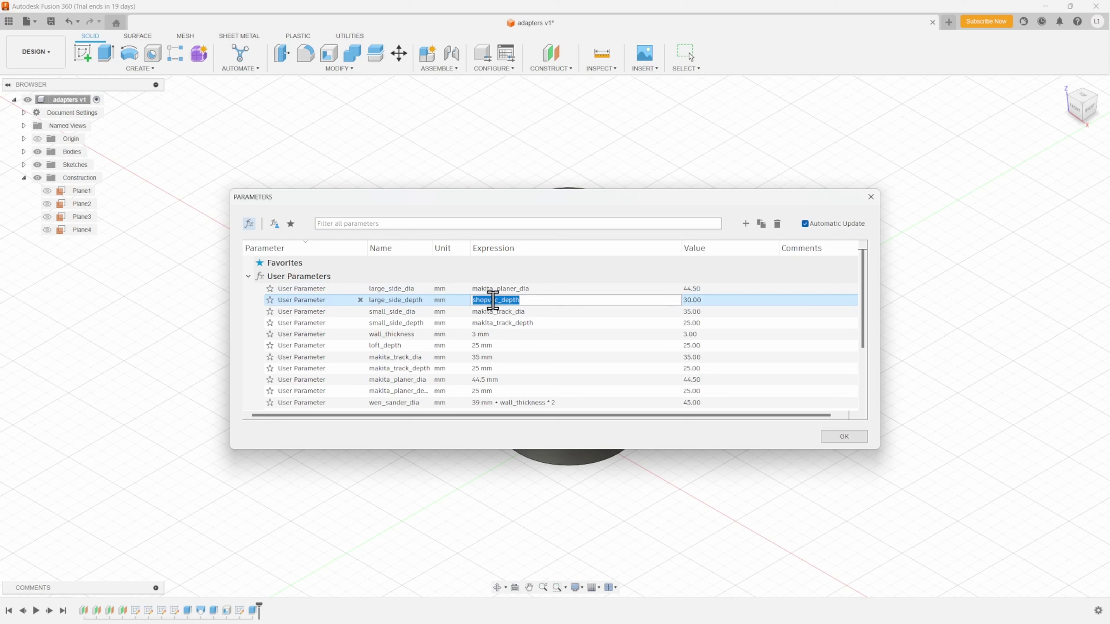
text(mak)
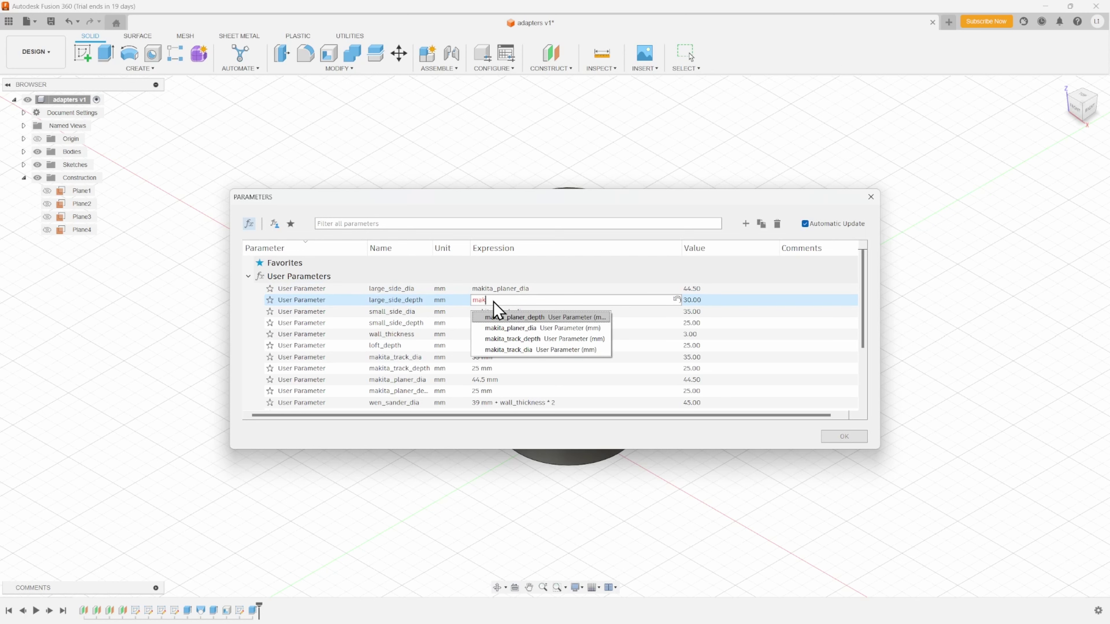